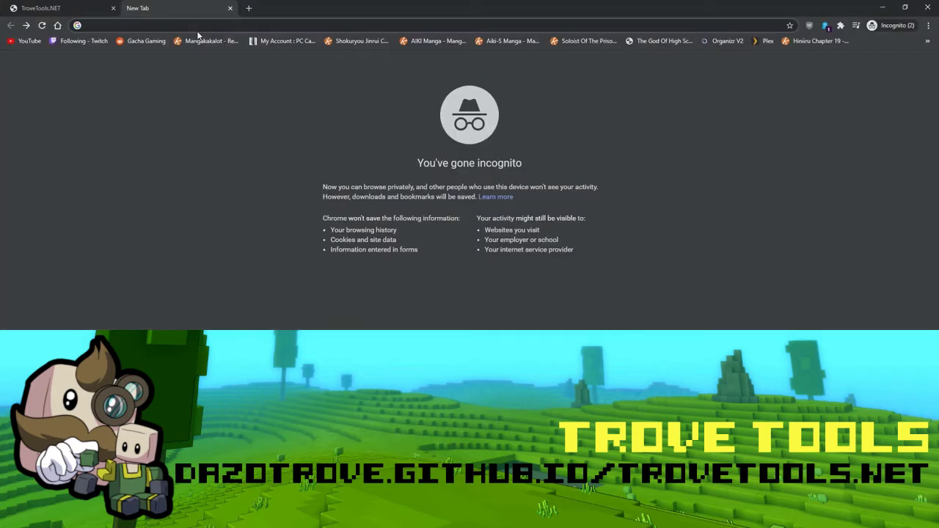
Search the web for "trove tools" and open the TroveTools.NET GitHub page, closing the duplicate tab.
{"action": "type", "text": "trove tools"}
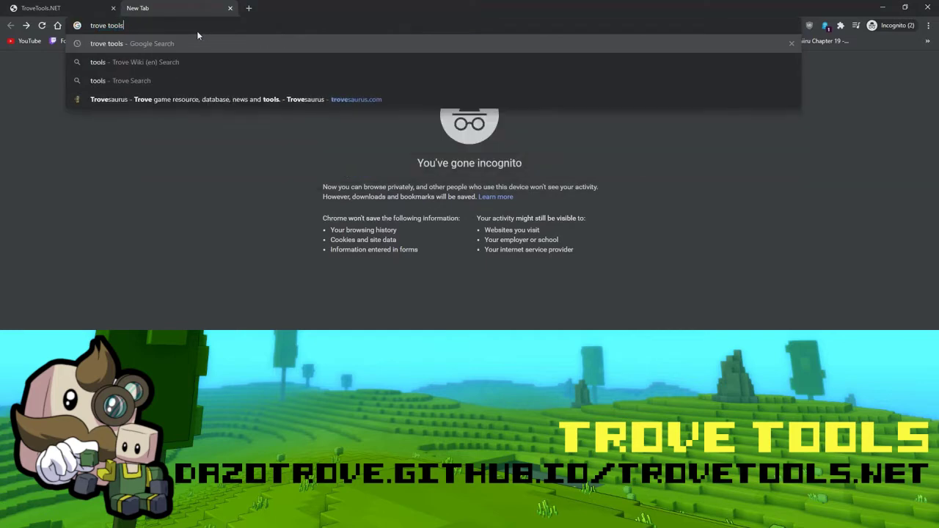
{"action": "key", "text": "Return"}
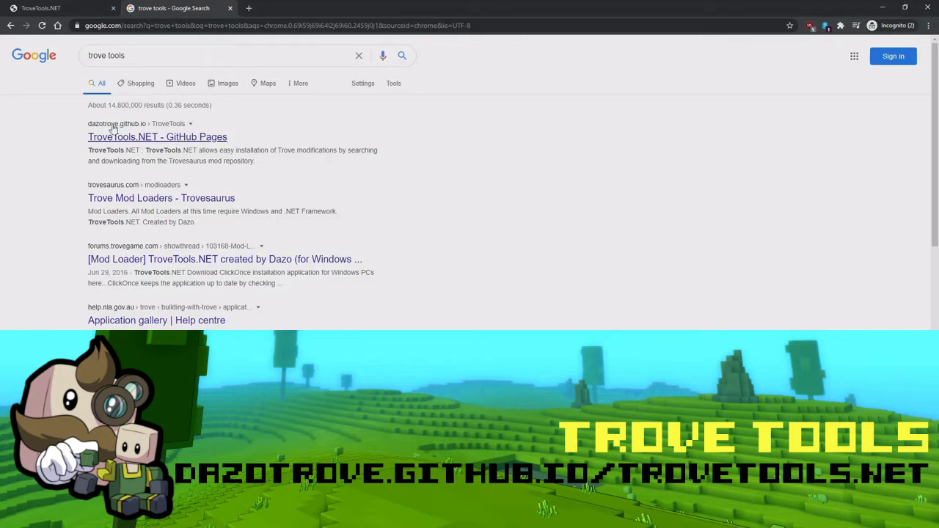
{"action": "left_click", "coordinate": [141, 138]}
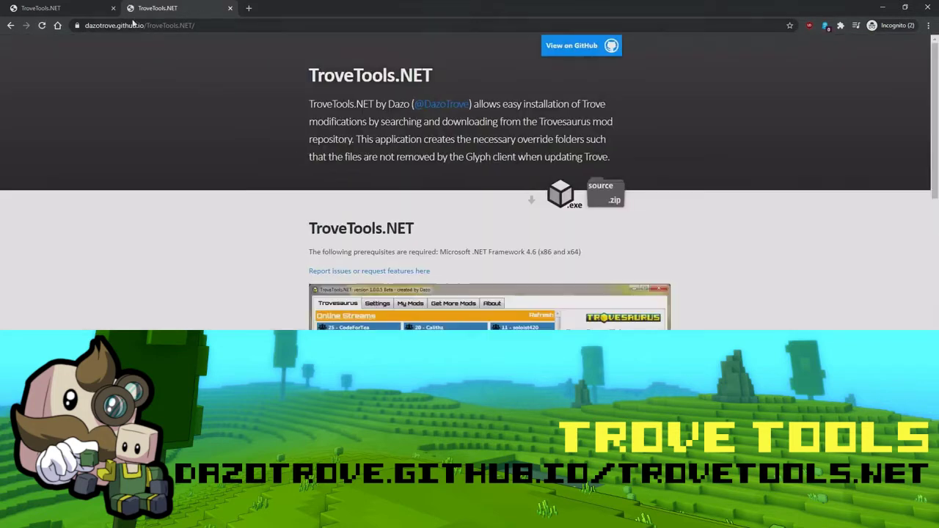
{"action": "key", "text": "ctrl+w"}
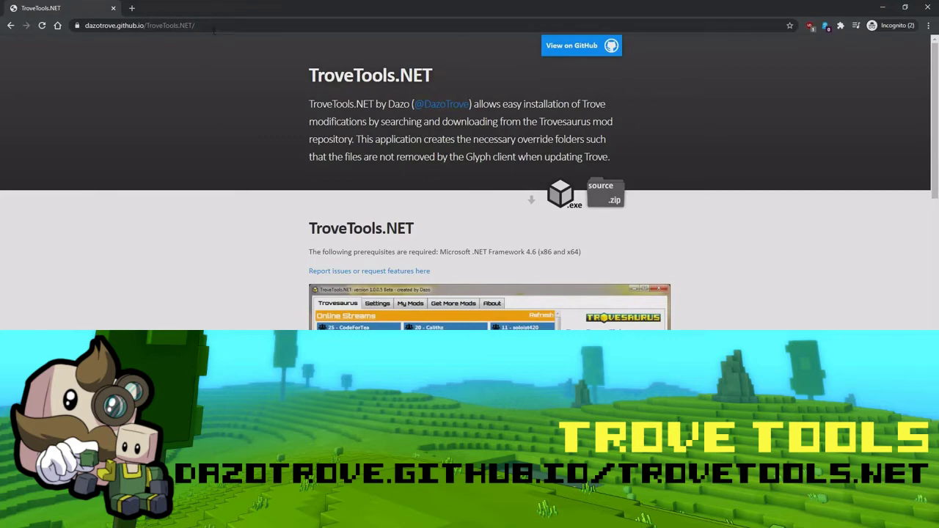
{"action": "key", "text": "ctrl+l"}
{"action": "left_click", "coordinate": [176, 251]}
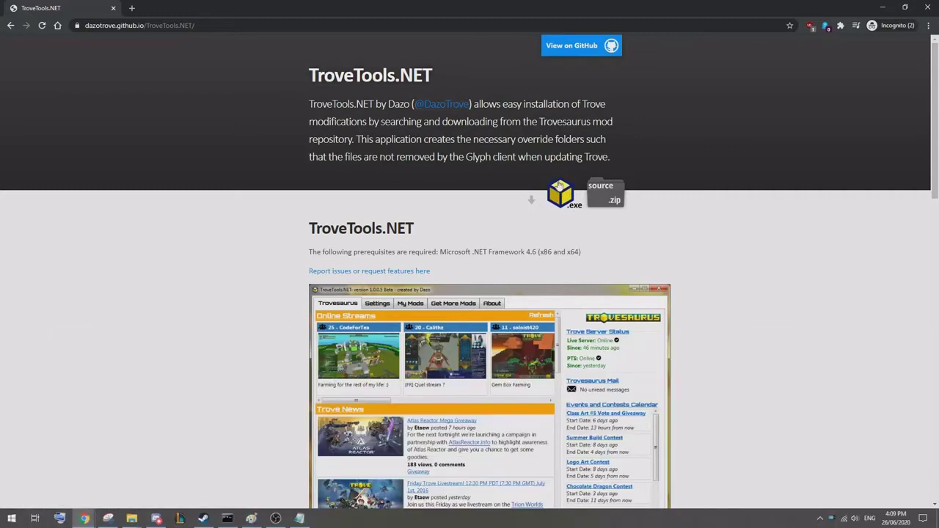
Download the TroveTools.NET installer as setup.exe into the Trove Tools folder in Downloads on the D: drive.
{"action": "left_click", "coordinate": [561, 195]}
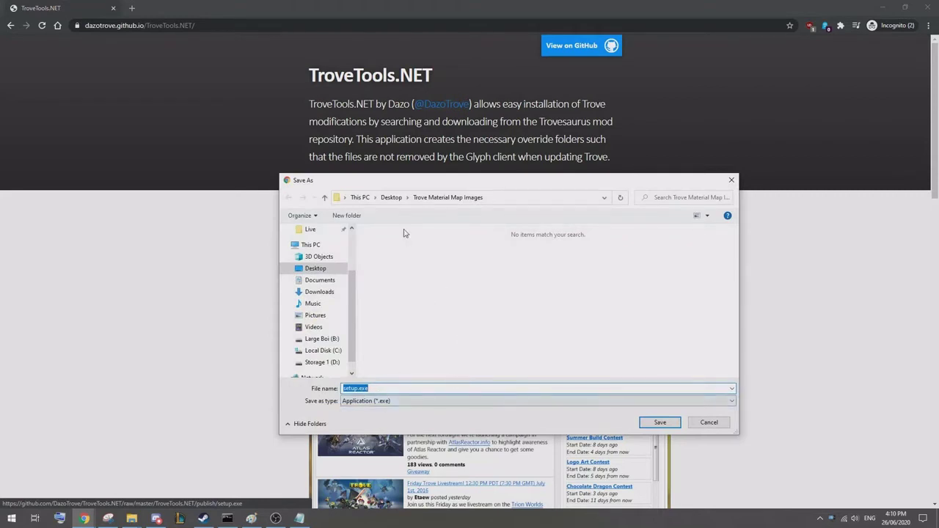
{"action": "mouse_move", "coordinate": [352, 316]}
{"action": "left_mouse_down"}
{"action": "mouse_move", "coordinate": [354, 278]}
{"action": "mouse_move", "coordinate": [352, 330]}
{"action": "left_mouse_up"}
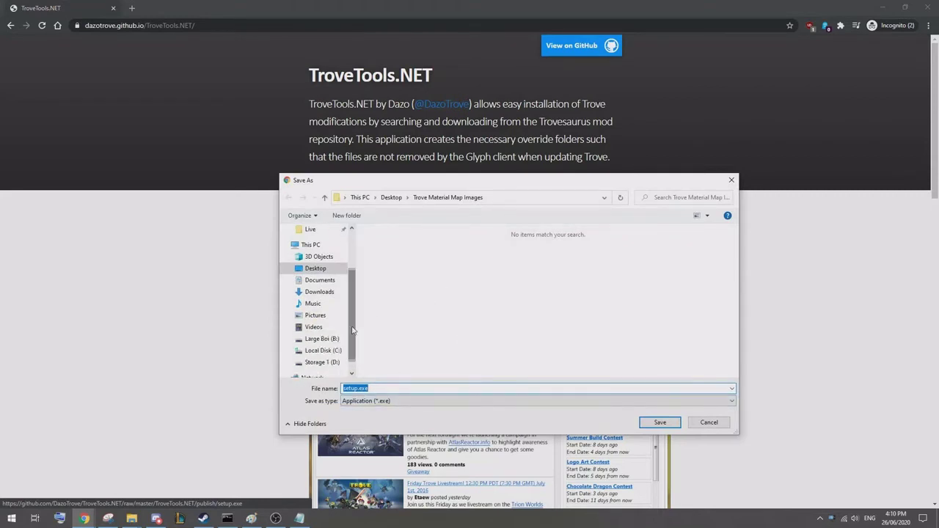
{"action": "left_click", "coordinate": [323, 362]}
{"action": "double_click", "coordinate": [401, 246]}
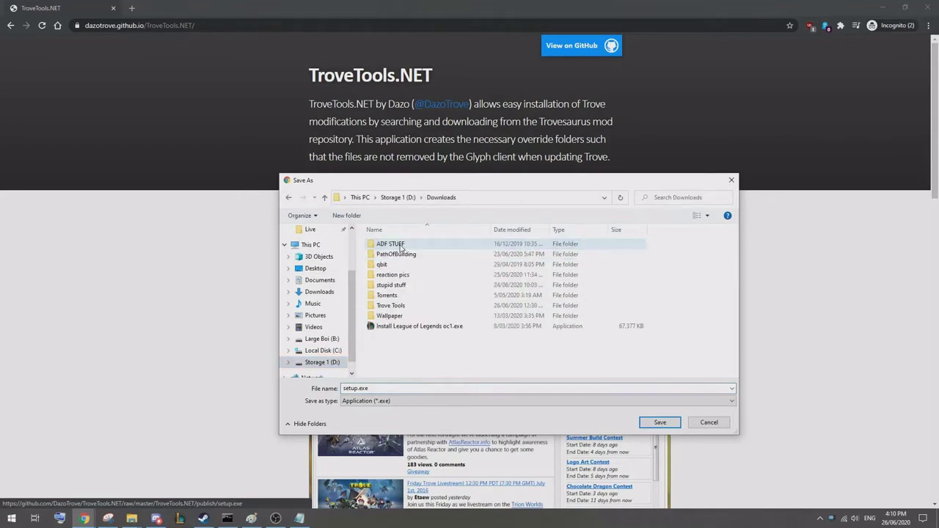
{"action": "double_click", "coordinate": [400, 305]}
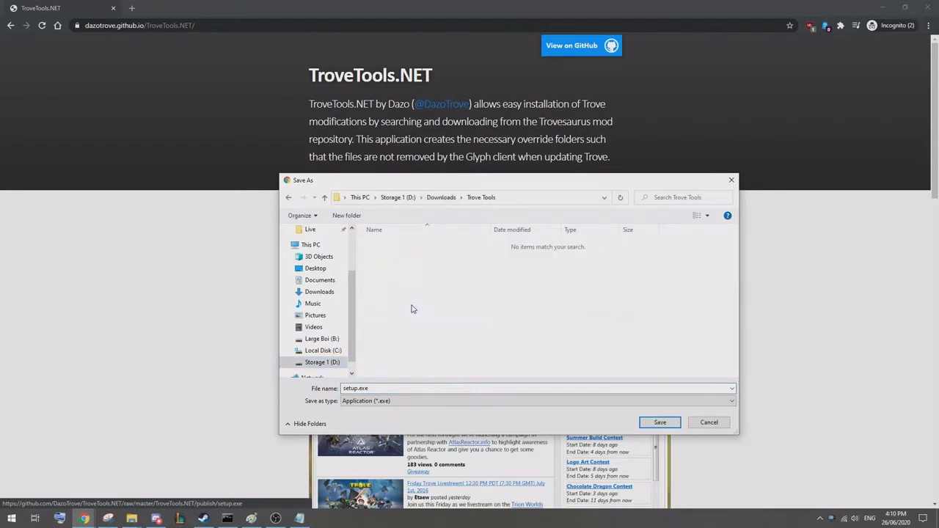
{"action": "left_click", "coordinate": [664, 422]}
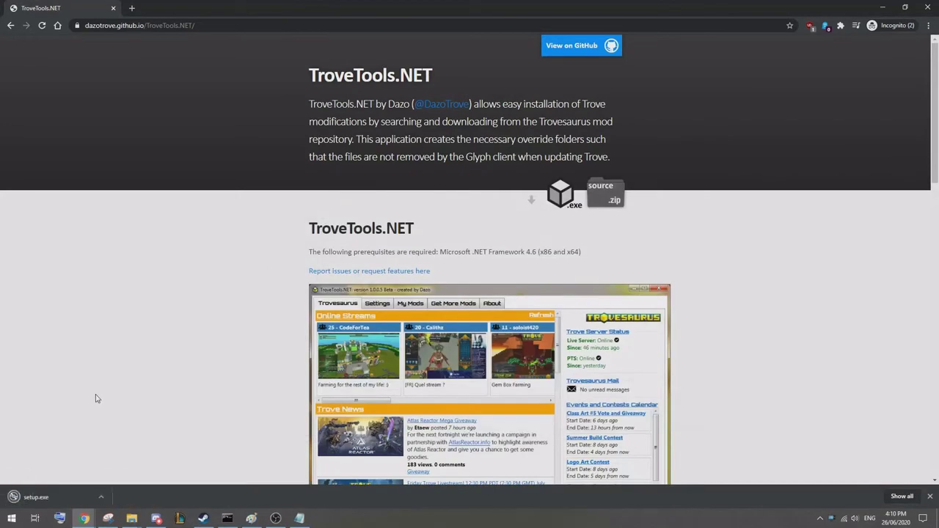
Run the downloaded setup.exe and install TroveTools.NET despite the unverified publisher, moving its window toward the middle of the screen.
{"action": "left_click", "coordinate": [48, 498]}
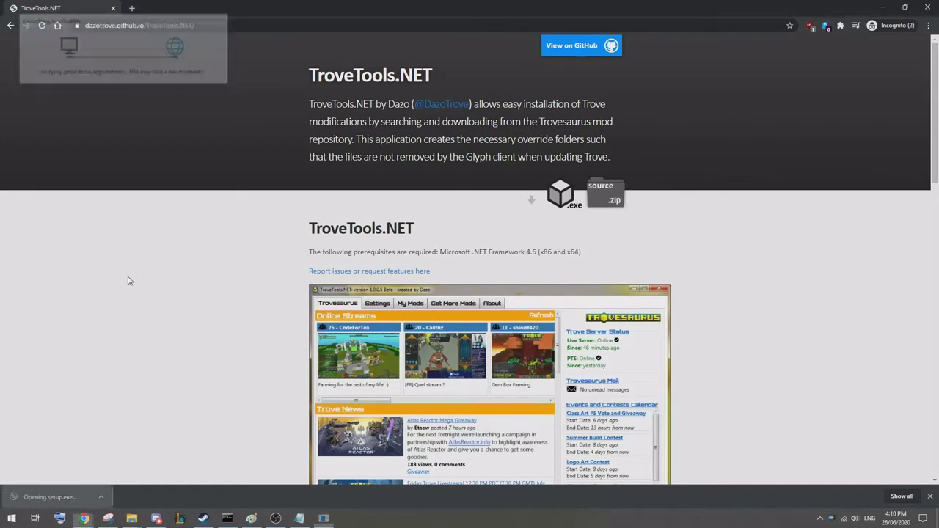
{"action": "left_click_drag", "start_coordinate": [132, 26], "coordinate": [263, 210]}
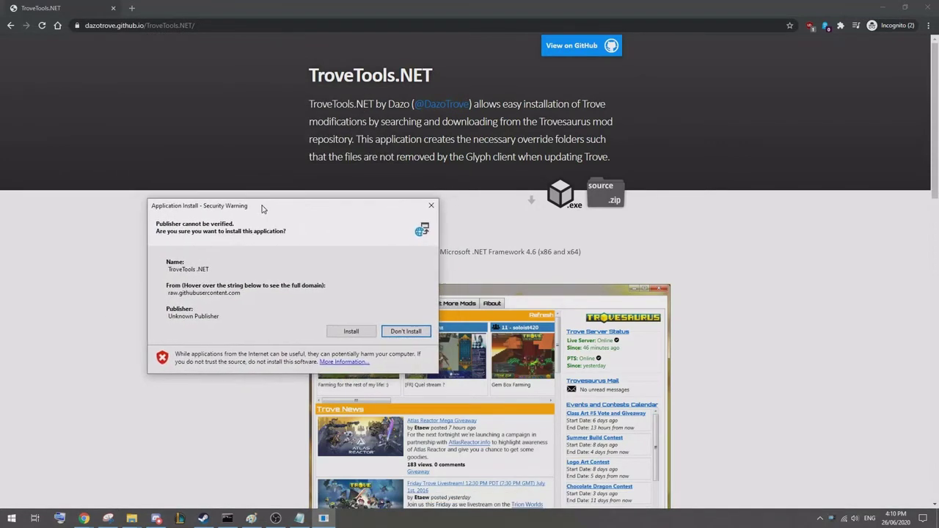
{"action": "left_click", "coordinate": [351, 332]}
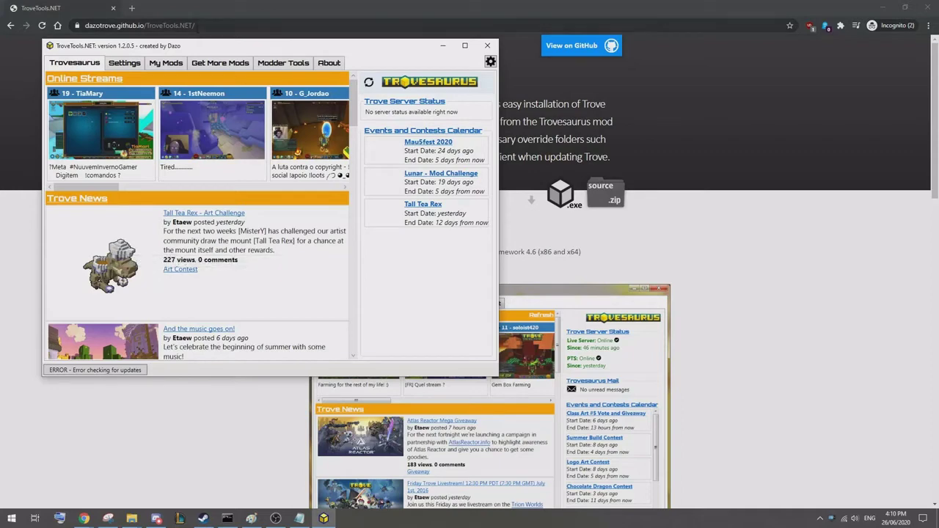
{"action": "left_click_drag", "start_coordinate": [195, 47], "coordinate": [358, 142]}
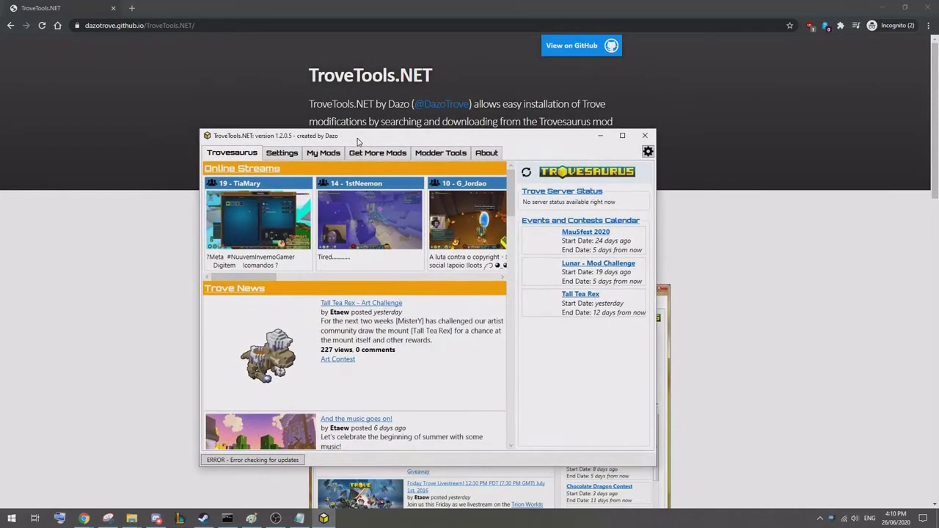
View the TMod extraction options in the modder tools, and open the archive extraction page.
{"action": "left_click", "coordinate": [431, 155]}
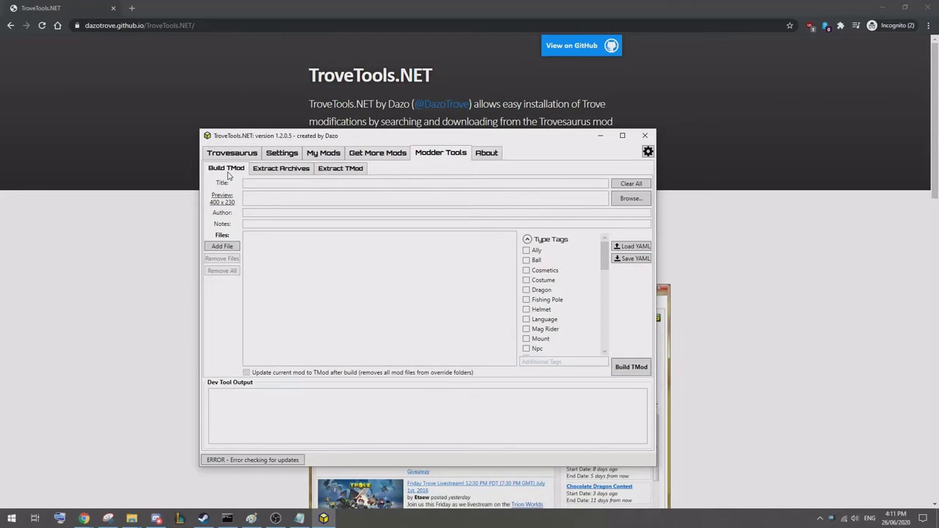
{"action": "left_click", "coordinate": [350, 172]}
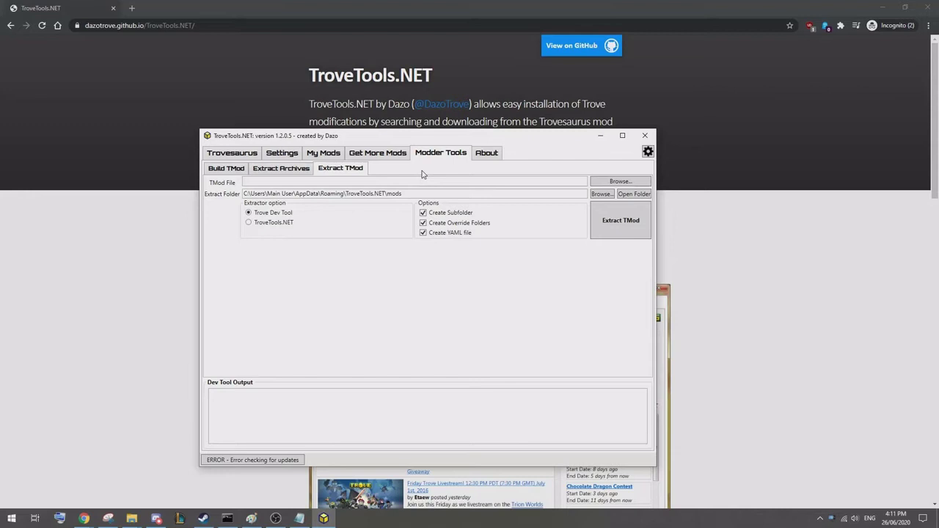
{"action": "left_click", "coordinate": [290, 170]}
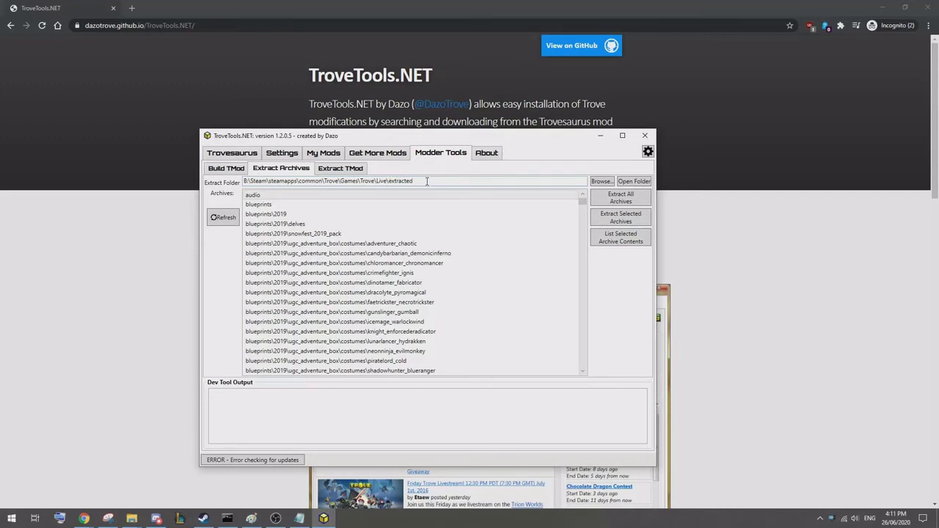
Try to choose a folder named extracted inside Trove's Live directory as the extract folder.
{"action": "left_click", "coordinate": [601, 181]}
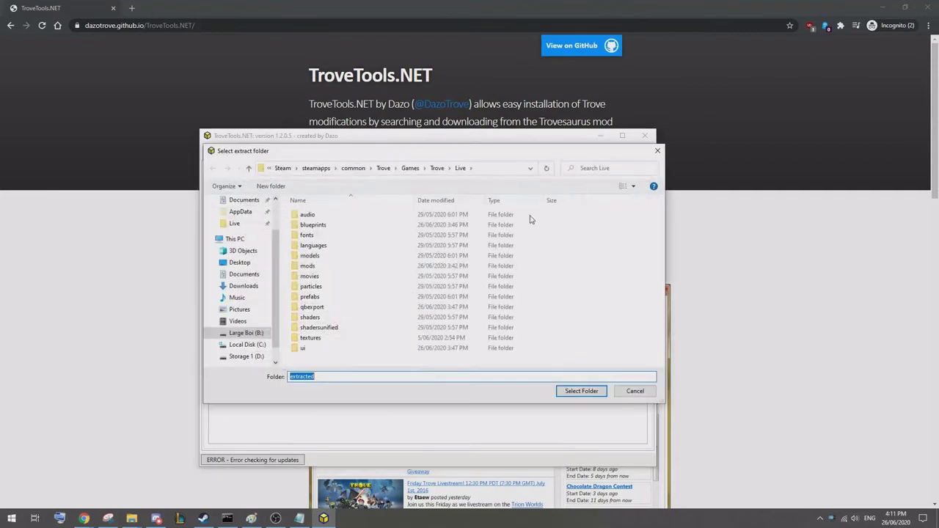
{"action": "right_click", "coordinate": [345, 362]}
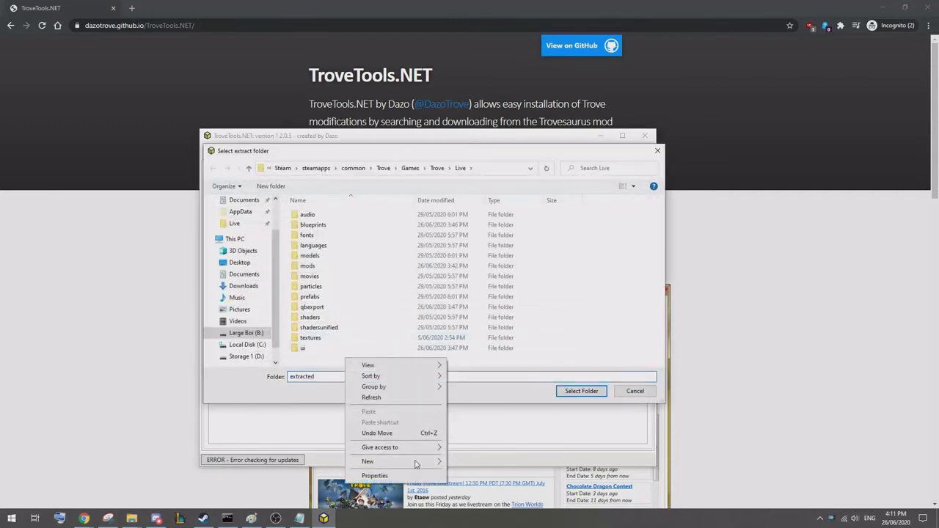
{"action": "mouse_move", "coordinate": [417, 463]}
{"action": "left_click", "coordinate": [488, 365]}
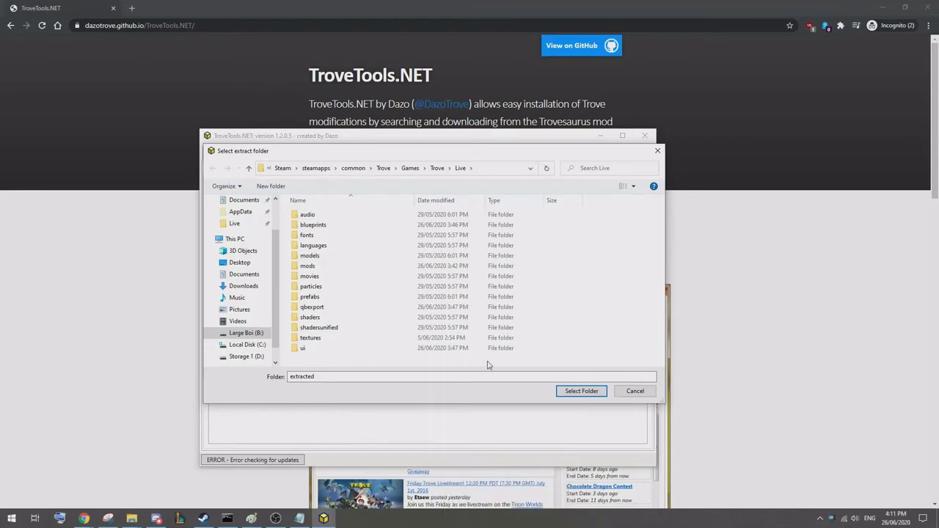
{"action": "left_click", "coordinate": [581, 390]}
{"action": "left_click", "coordinate": [529, 262]}
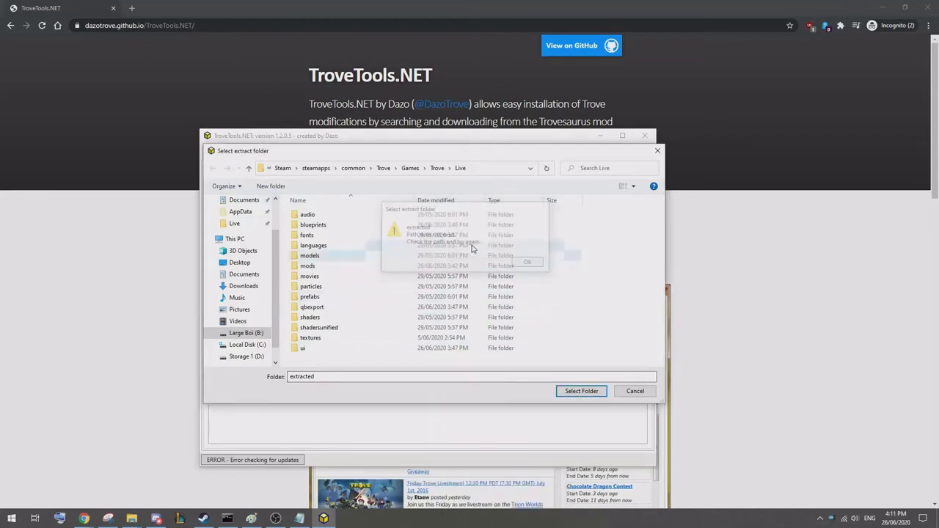
{"action": "left_click", "coordinate": [583, 391]}
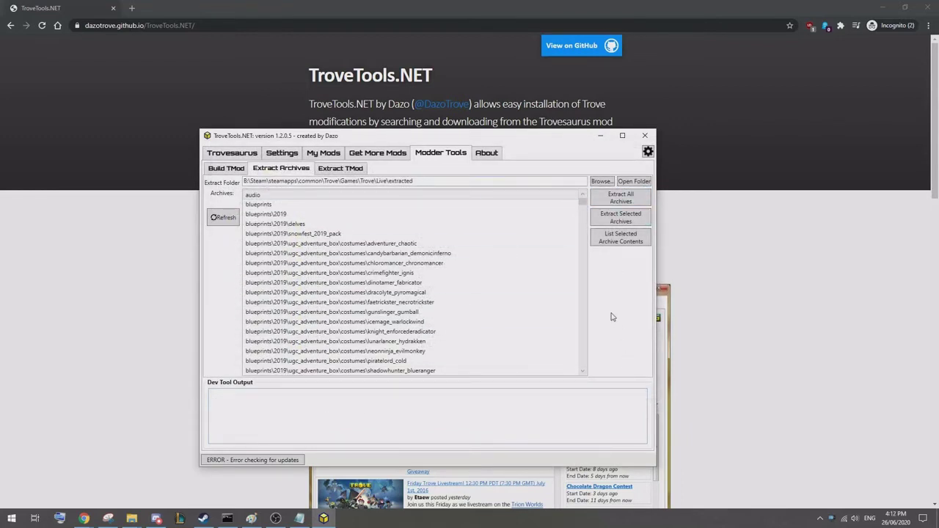
Extract all game archives and arrange a file window showing Trove's Live folder beside the TroveTools.NET window.
{"action": "left_click", "coordinate": [638, 201]}
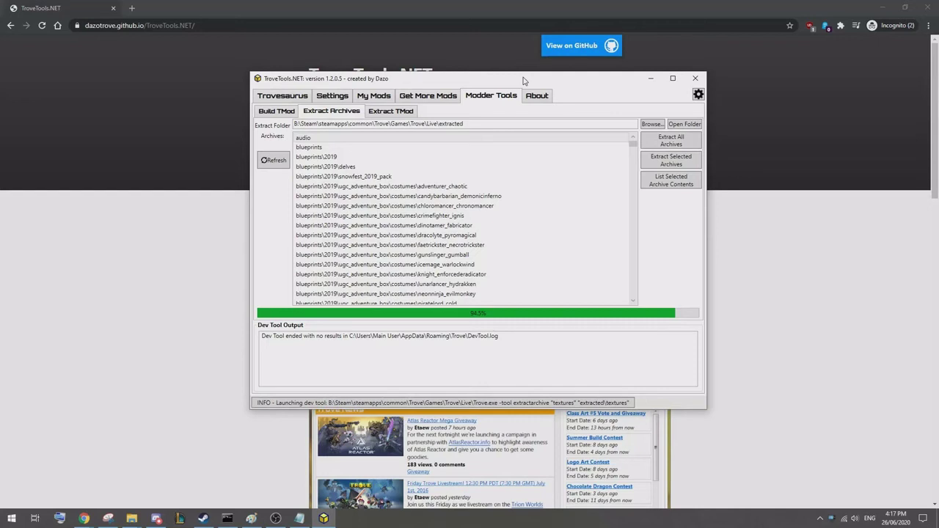
{"action": "left_click", "coordinate": [126, 521]}
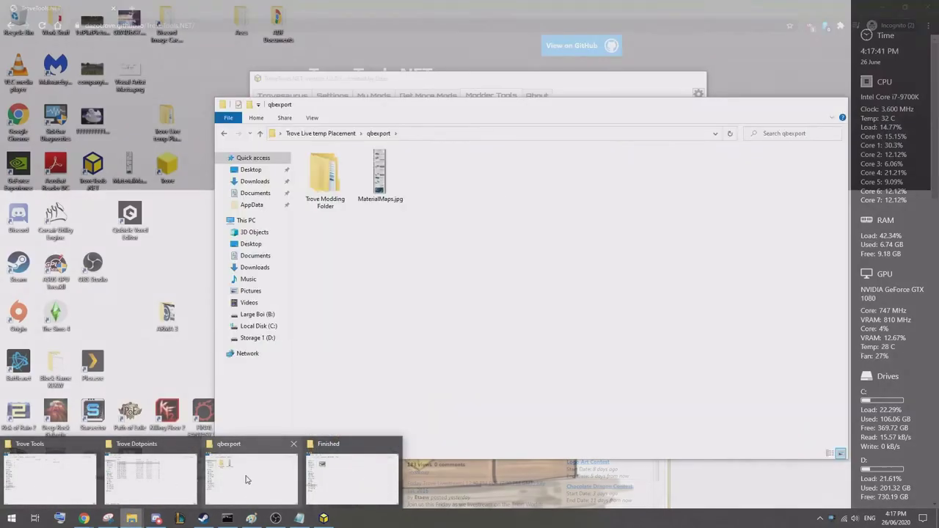
{"action": "left_click", "coordinate": [247, 480]}
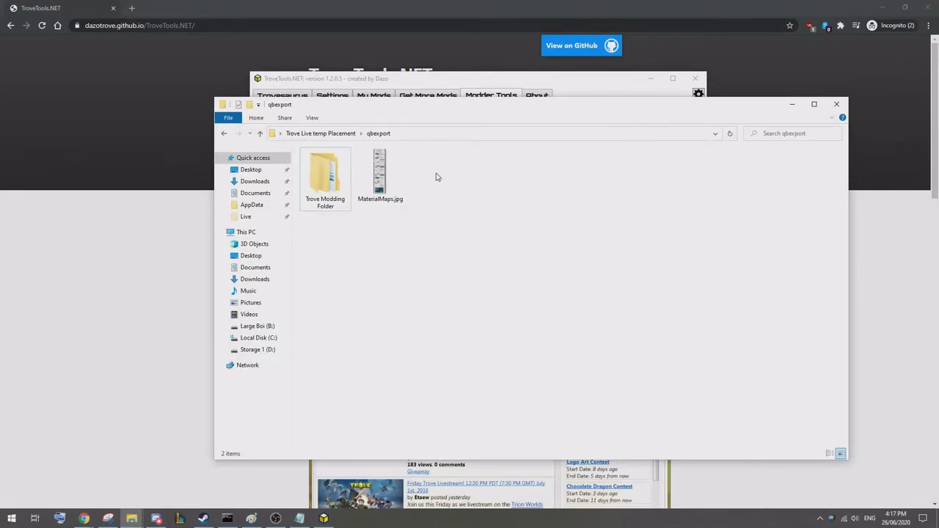
{"action": "left_click", "coordinate": [246, 218]}
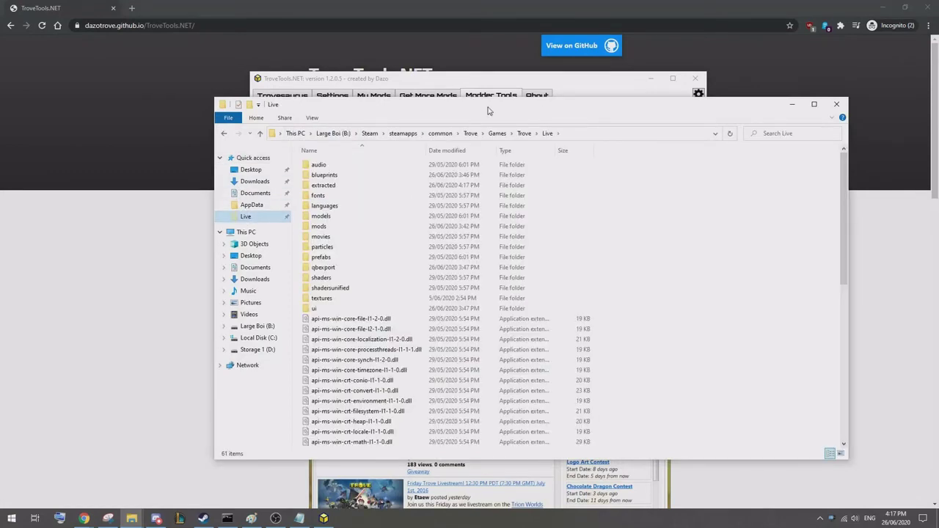
{"action": "left_click_drag", "start_coordinate": [487, 110], "coordinate": [297, 108]}
{"action": "left_click", "coordinate": [460, 79]}
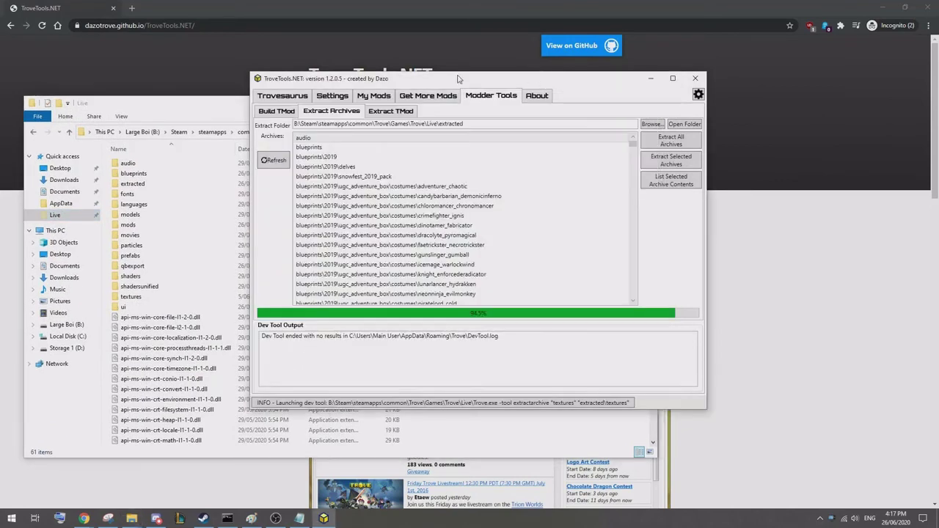
{"action": "left_click_drag", "start_coordinate": [460, 79], "coordinate": [531, 45]}
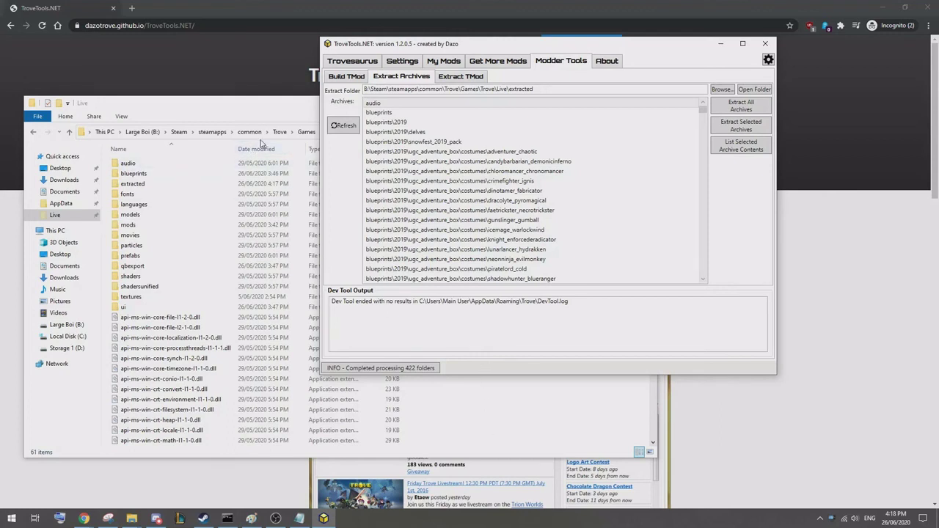
Open the extracted folder inside Live and examine the folders produced by the archive extraction.
{"action": "left_click", "coordinate": [256, 109]}
{"action": "double_click", "coordinate": [145, 185]}
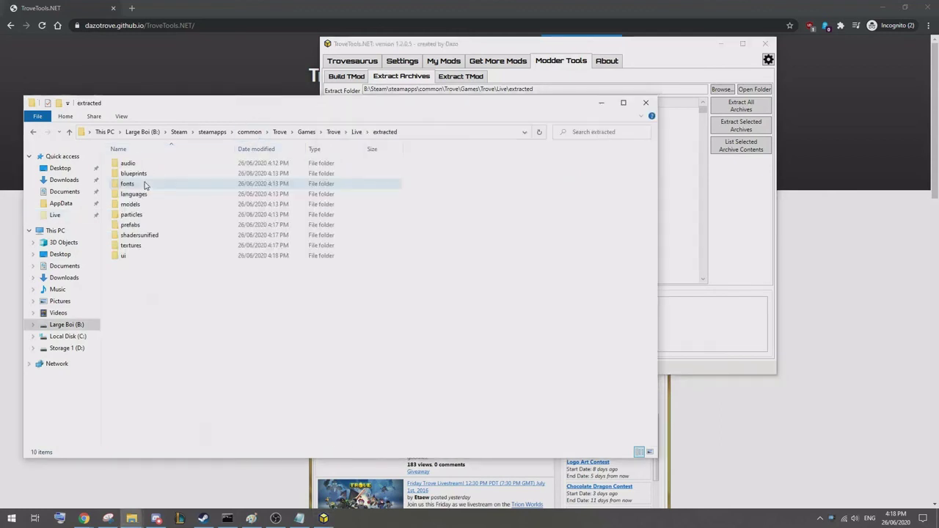
{"action": "left_click_drag", "start_coordinate": [120, 315], "coordinate": [139, 157]}
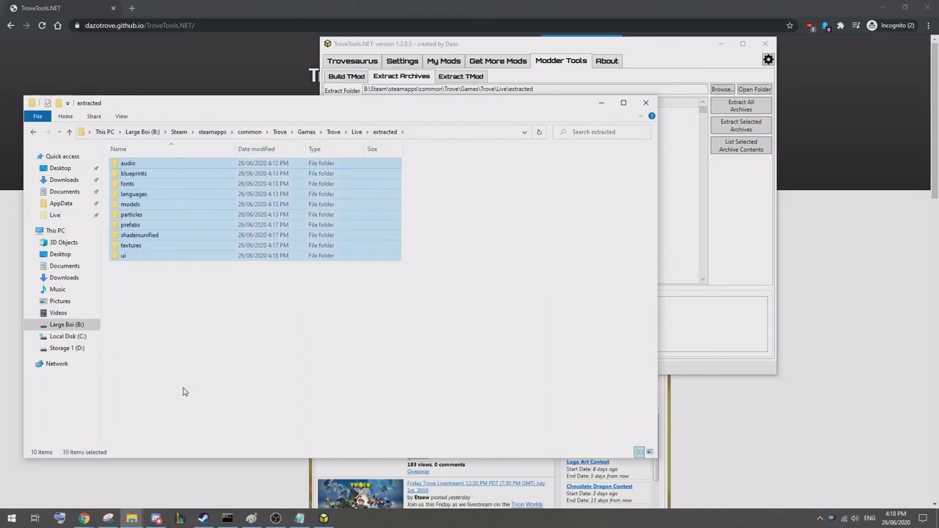
{"action": "left_click", "coordinate": [176, 387]}
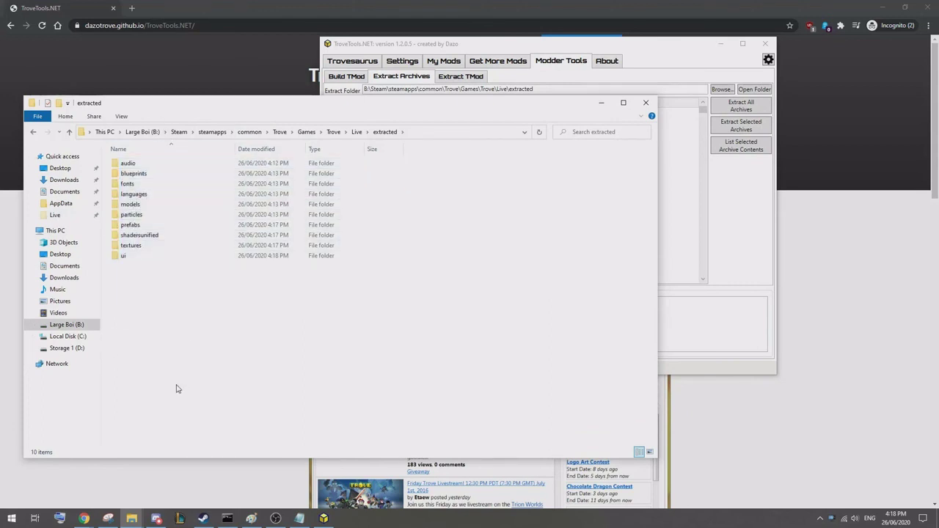